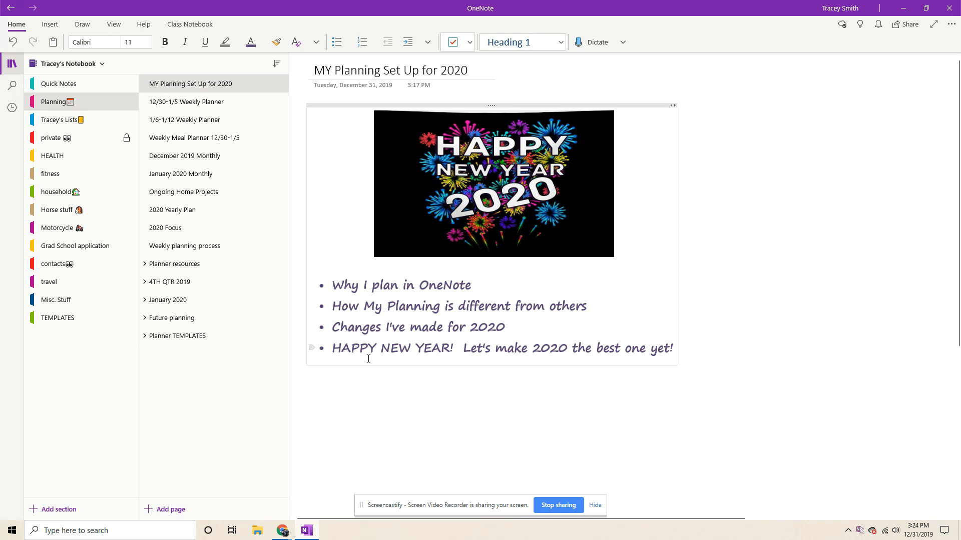
View the 12/30-1/5 Weekly Planner and compare it with the 1/6-1/12 Weekly Planner layout
click(79, 63)
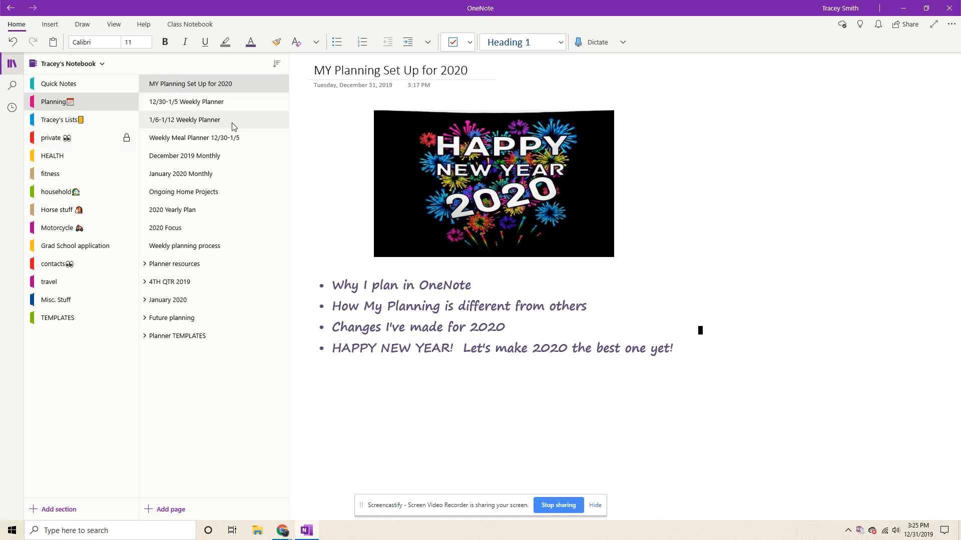
click(182, 107)
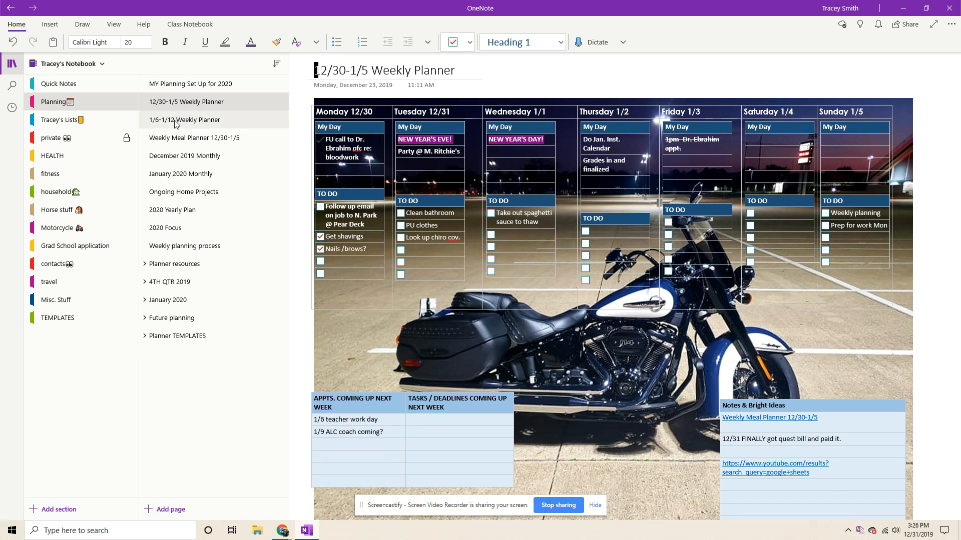
click(175, 120)
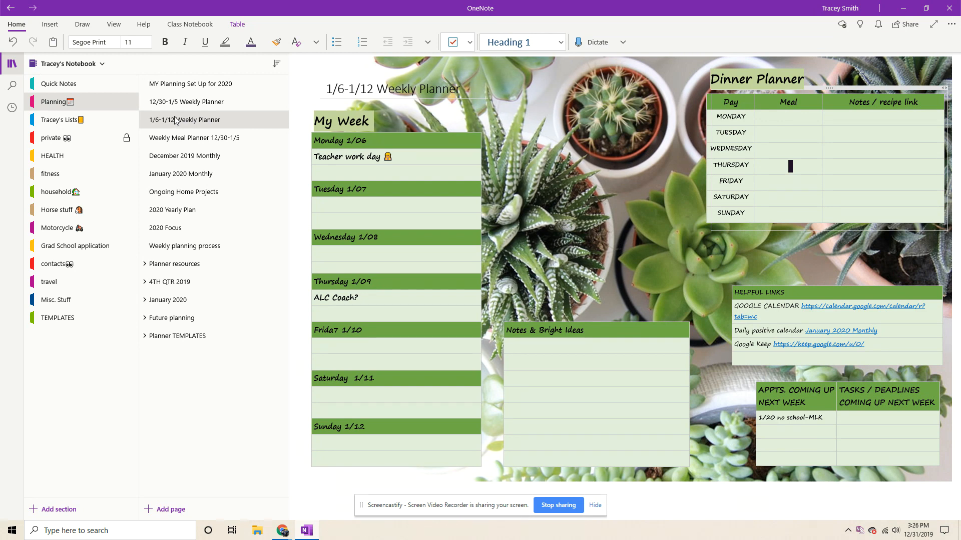
click(183, 103)
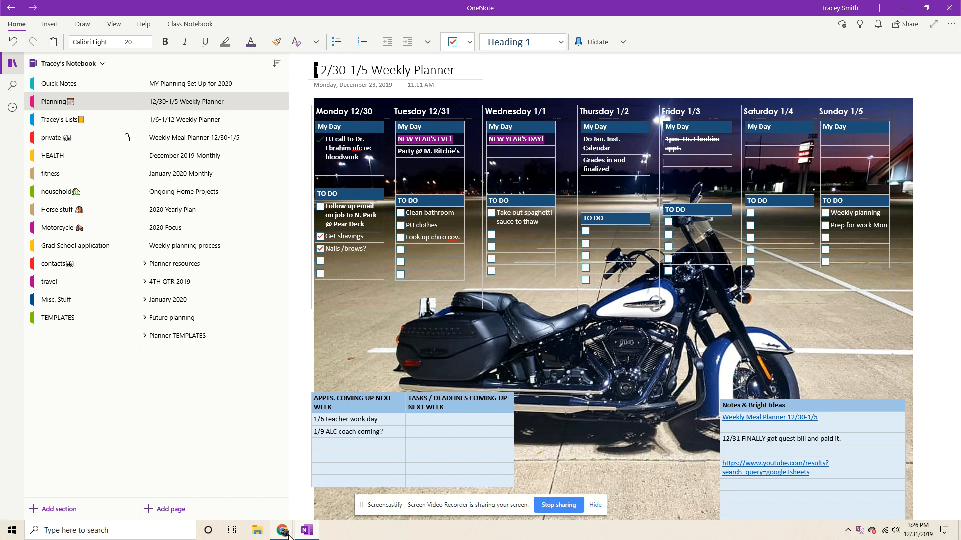
Switch to the Google Calendar window in Chrome to view December 2019 and its tasks, and return to OneNote
mouse_move(289, 535)
click(250, 504)
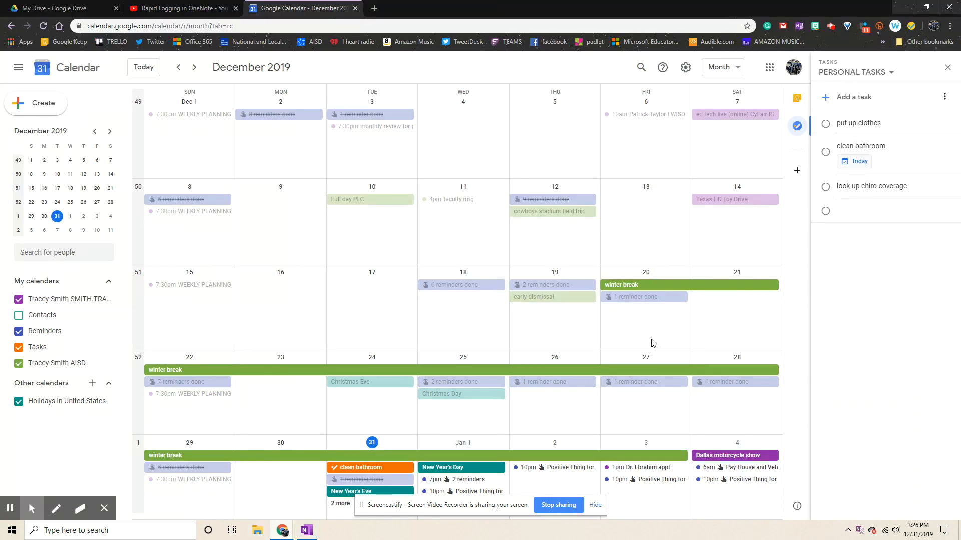
click(307, 531)
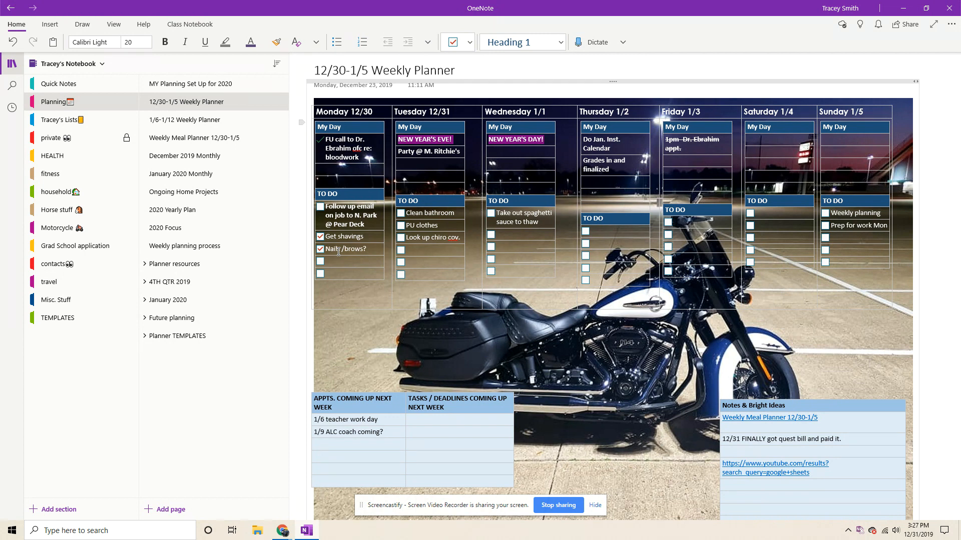
Compare the dinner planner in the 1/6-1/12 Weekly Planner with the Weekly Meal Planner 12/30-1/5 linked from the previous week's planner
click(197, 122)
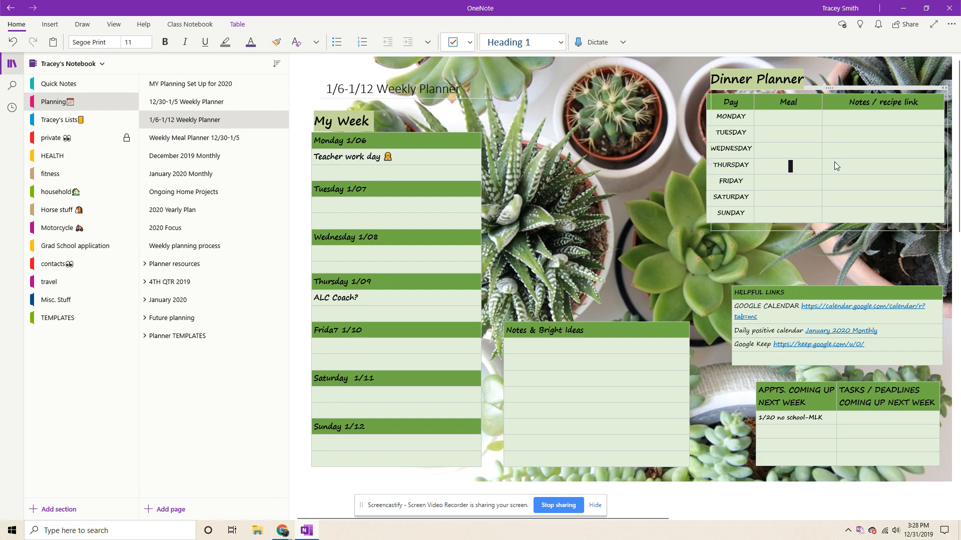
click(161, 103)
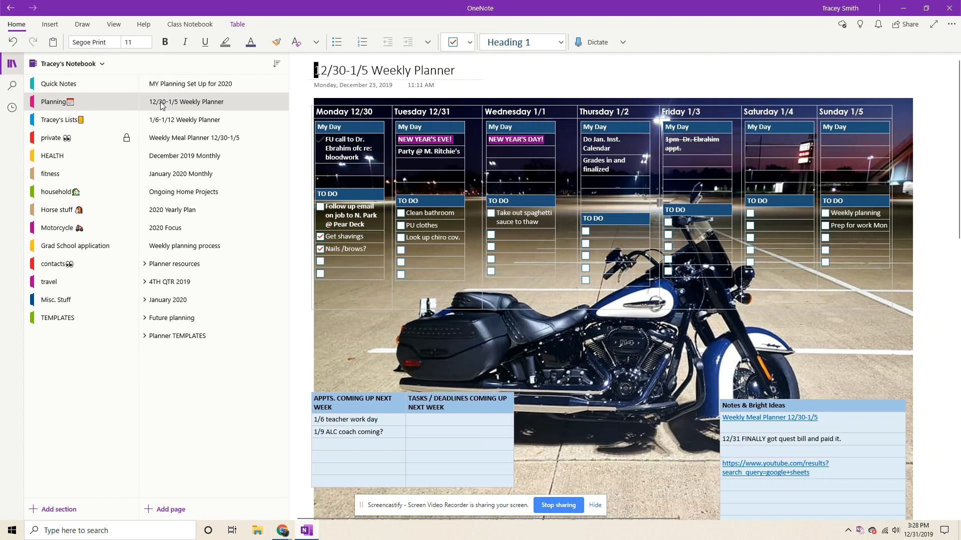
click(771, 419)
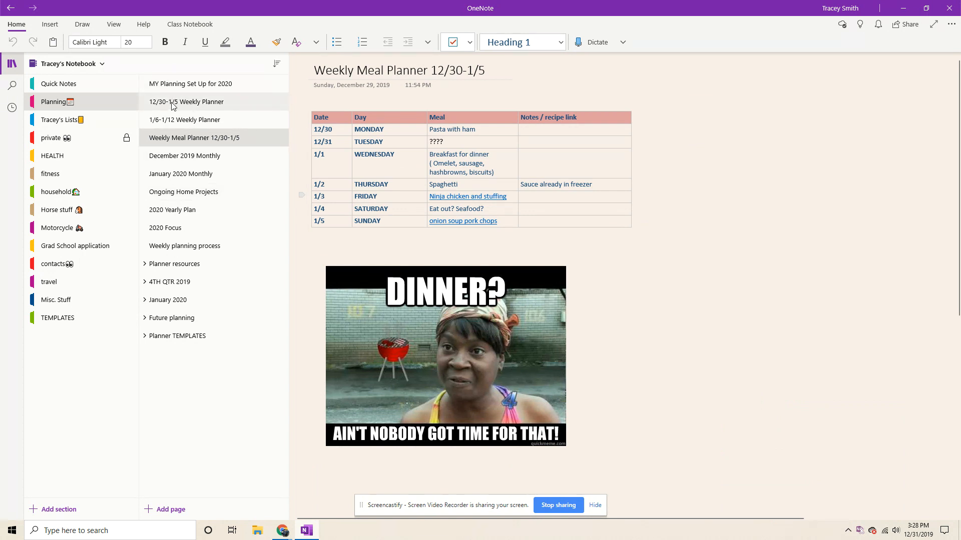
click(171, 124)
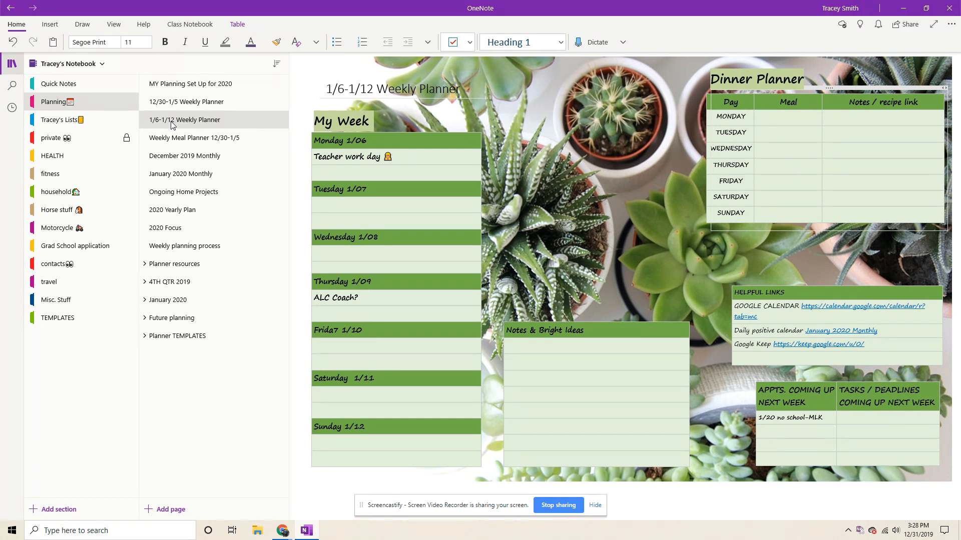
Compare the January 2020 Monthly page with the December 2019 Monthly page, and dismiss the scan-to-computer notification
click(173, 176)
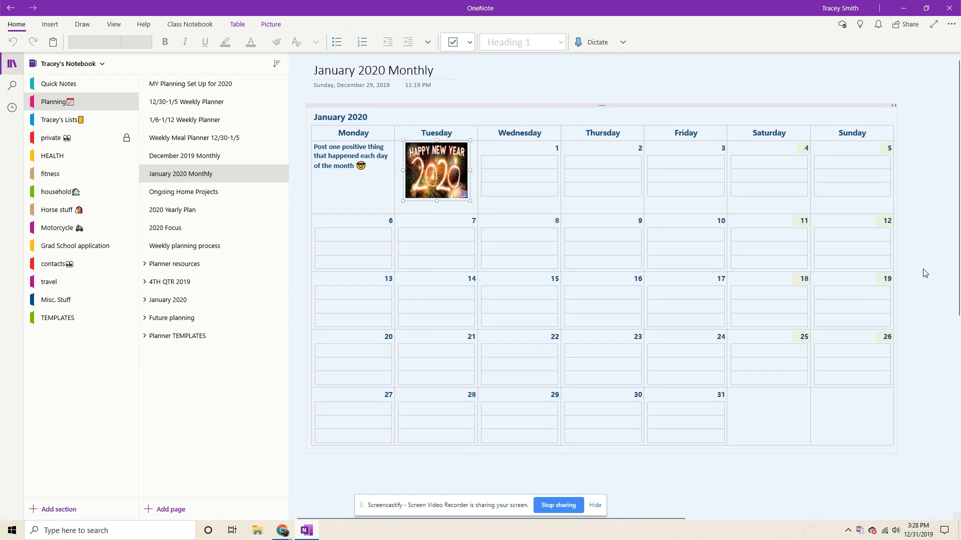
click(182, 159)
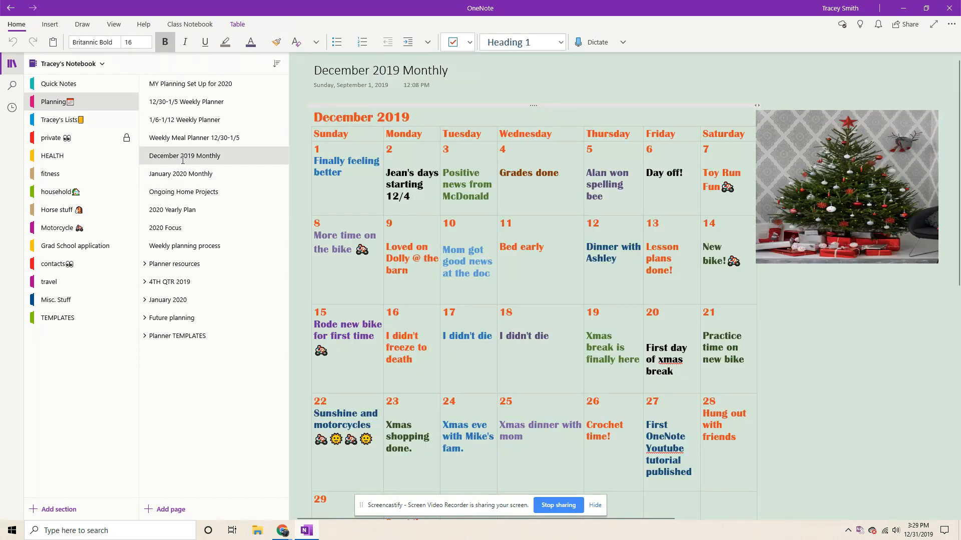
click(180, 174)
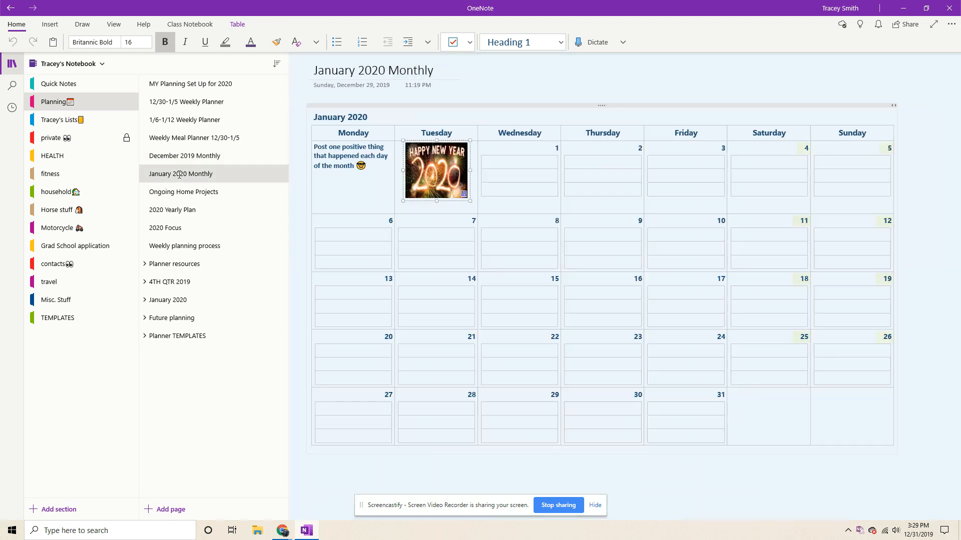
click(599, 221)
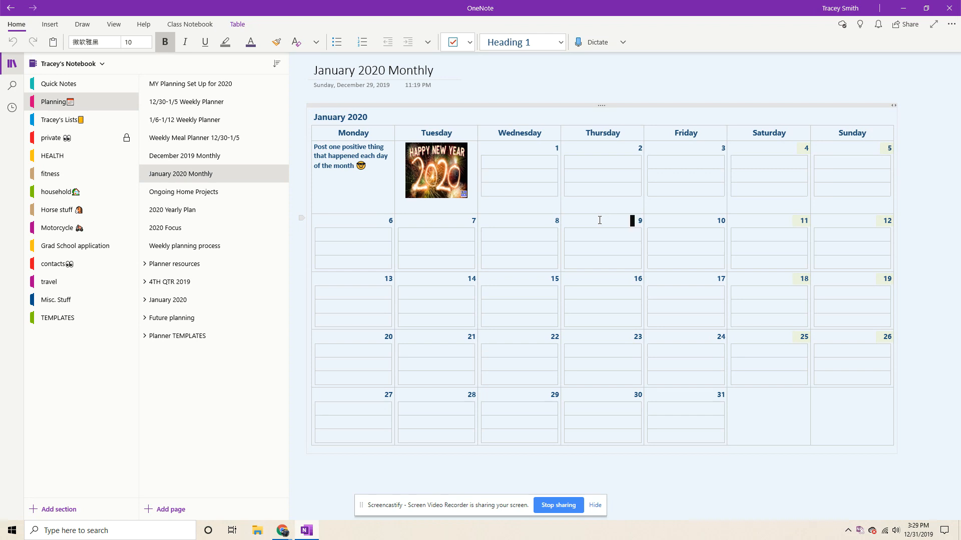
click(528, 161)
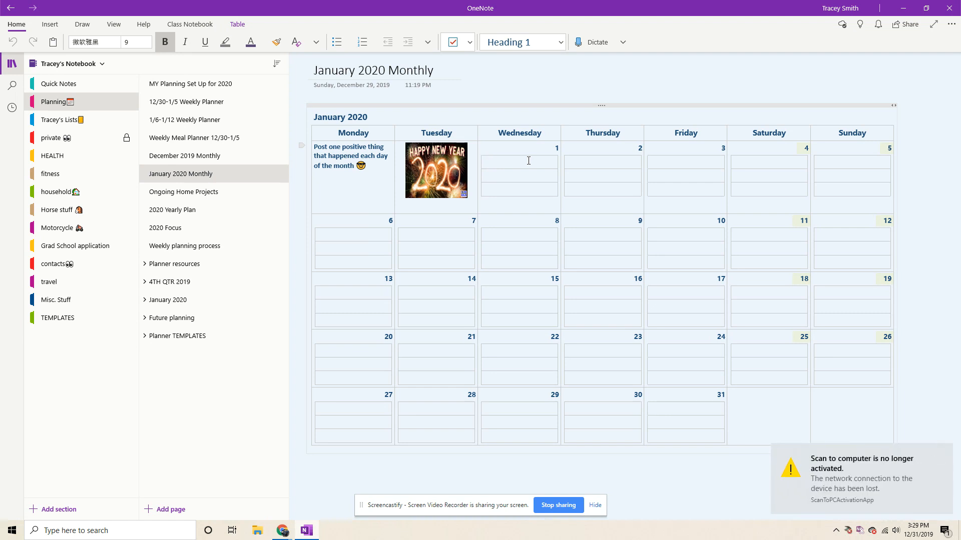
click(949, 455)
click(690, 483)
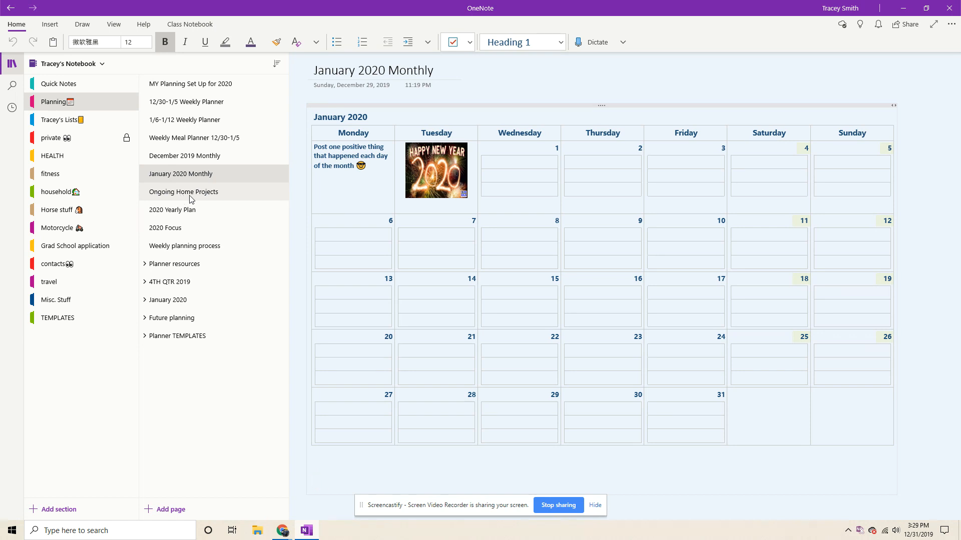
View the 2020 Yearly Plan and read through the health, home, career and personal goals on the 2020 Focus page
click(171, 214)
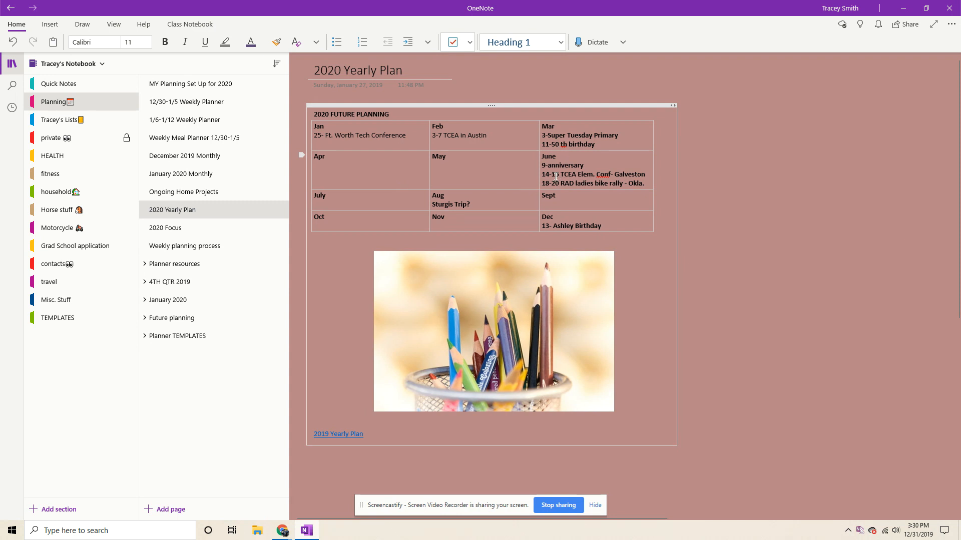
click(170, 234)
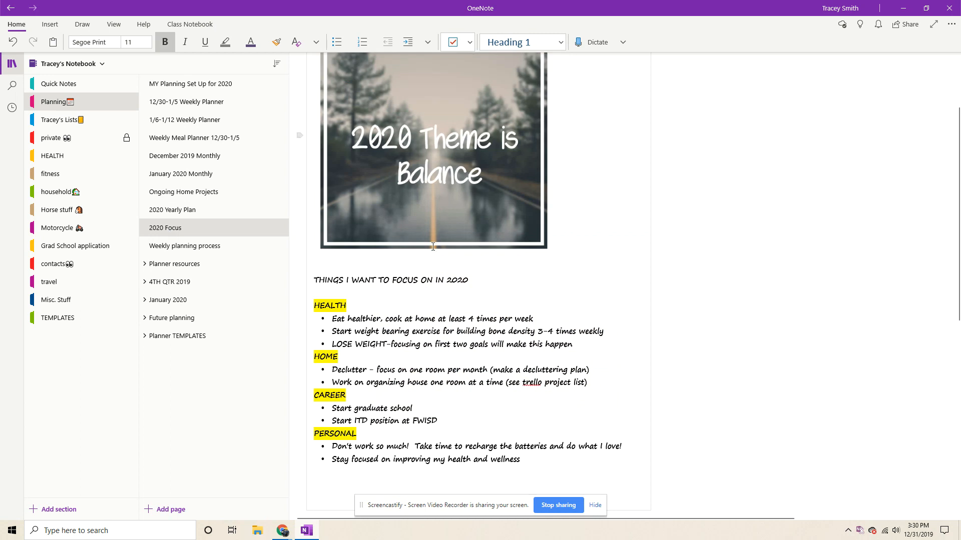
scroll(433, 246, up, 2)
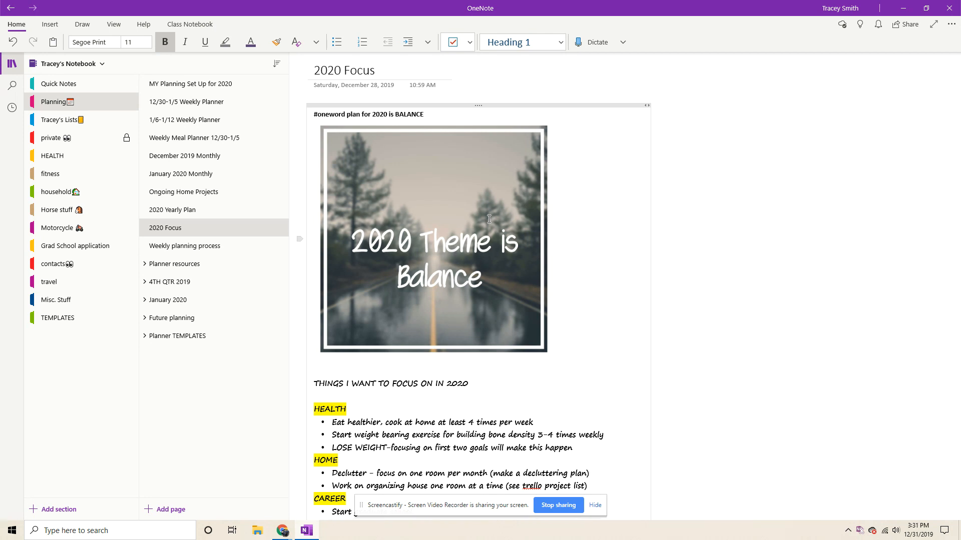
scroll(489, 219, down, 3)
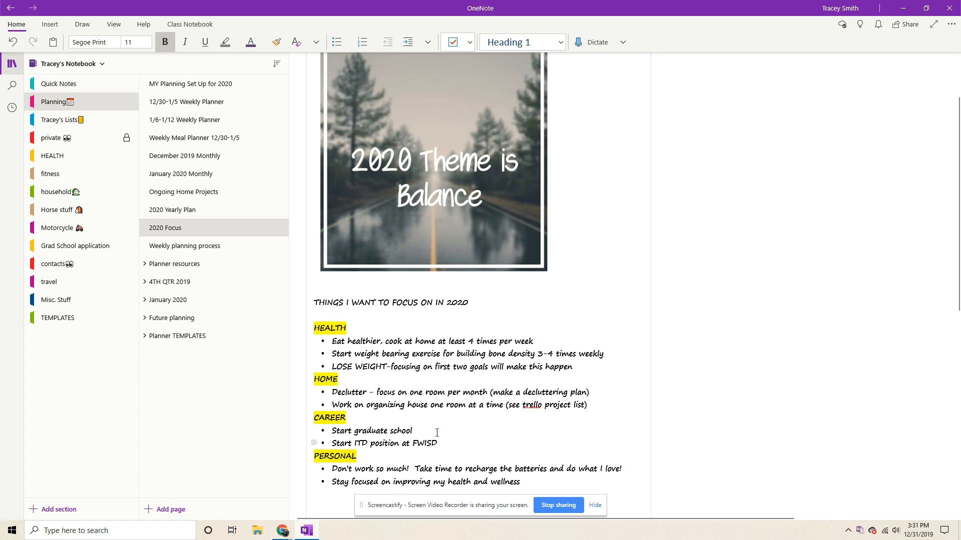
scroll(450, 401, up, 3)
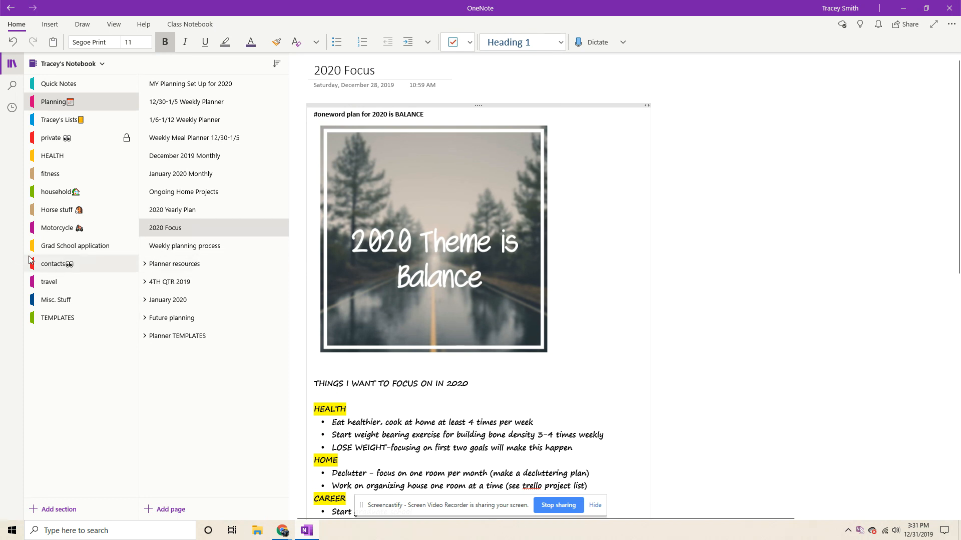
View the 2020 and 2019 Accomplishments list pages in the notebook's lists section
click(59, 121)
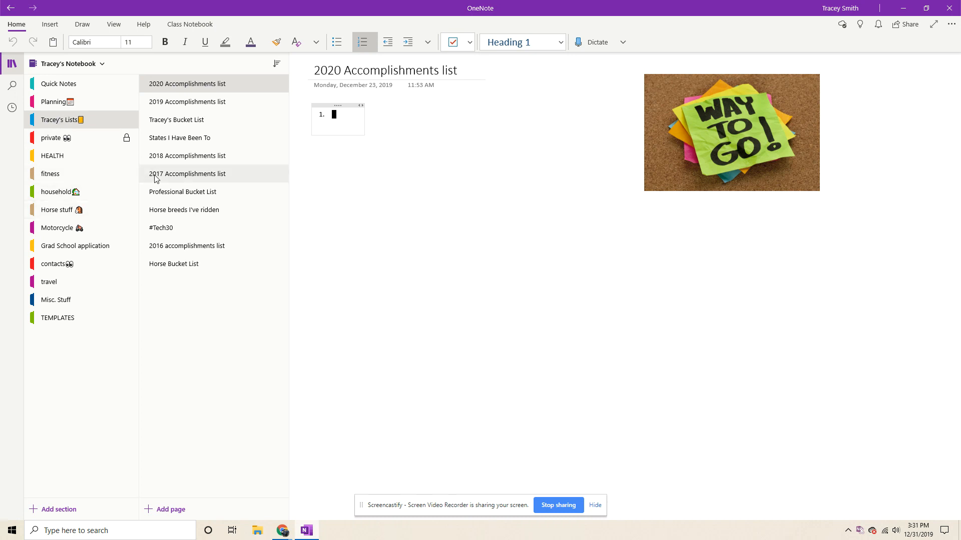
click(174, 103)
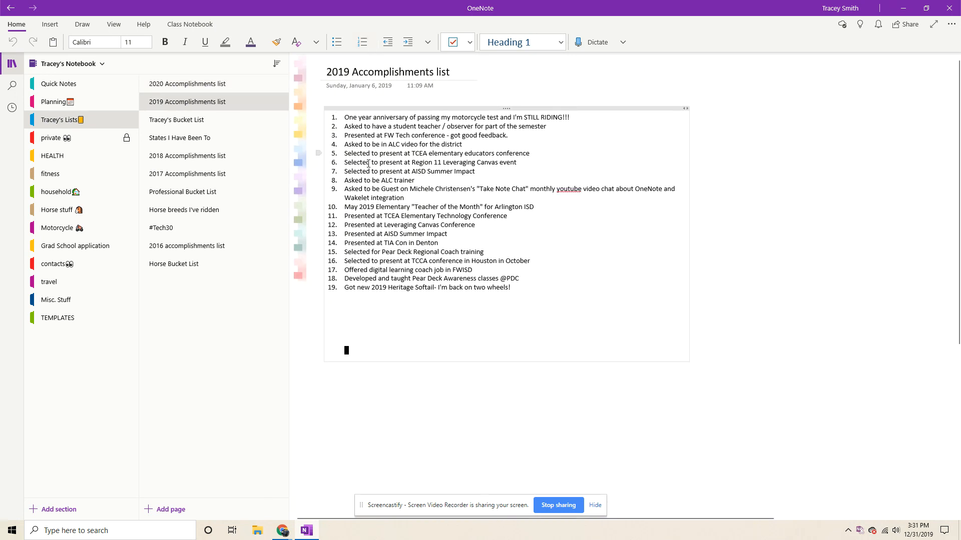
click(186, 86)
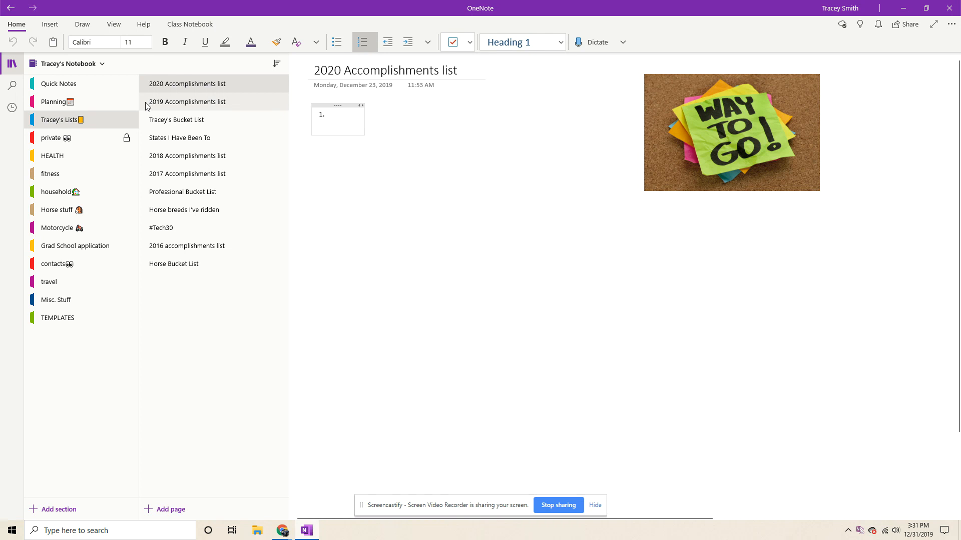
Tick the first four tasks on the Weekly planning process page in the Planning section, from the physical inbox to the calendar sync
click(44, 105)
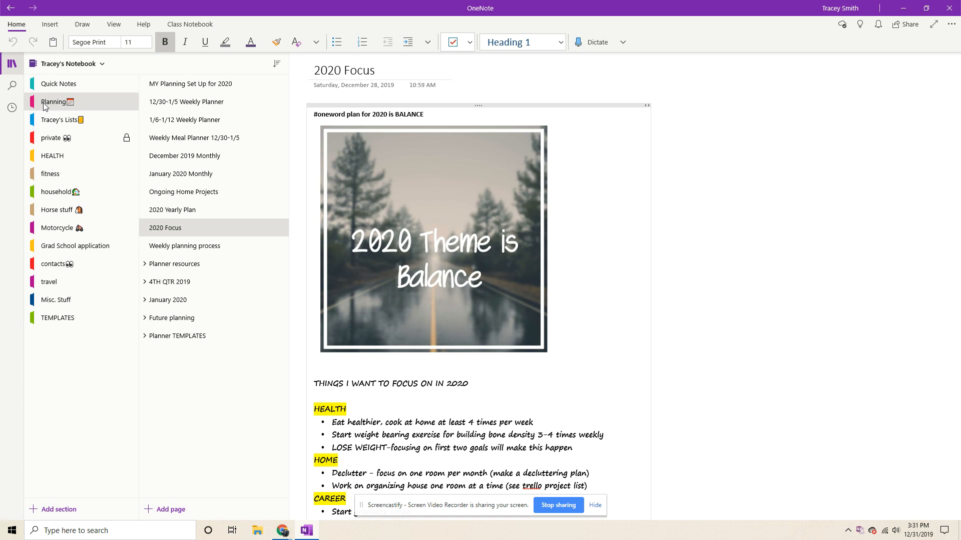
click(174, 249)
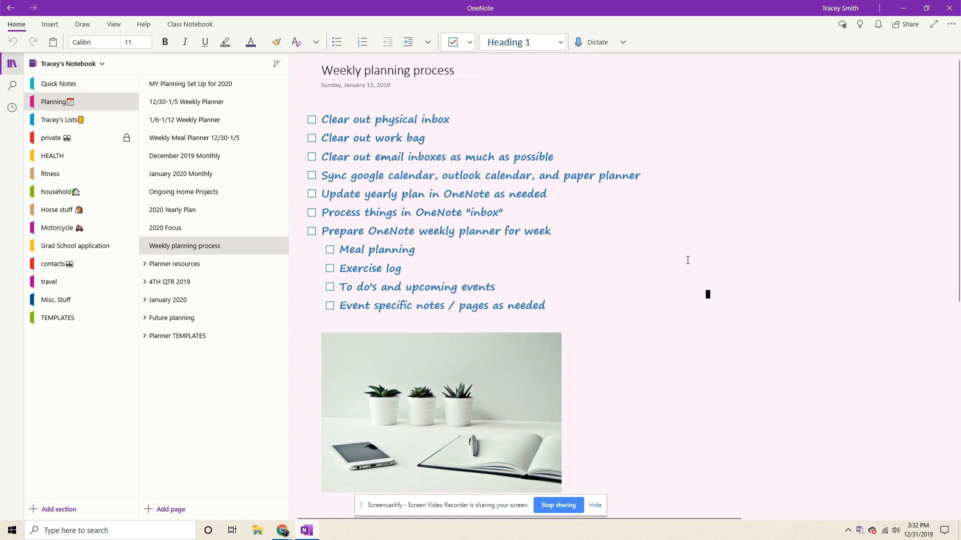
click(312, 119)
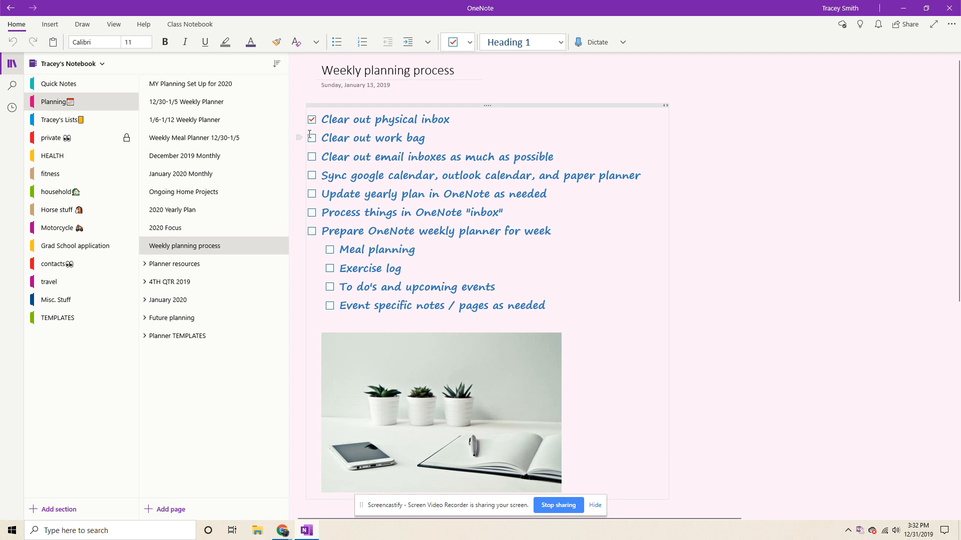
click(312, 138)
click(312, 157)
click(313, 176)
Clear the check marks from the first four tasks of the weekly planning checklist
click(312, 176)
click(312, 157)
click(312, 138)
click(312, 120)
click(377, 200)
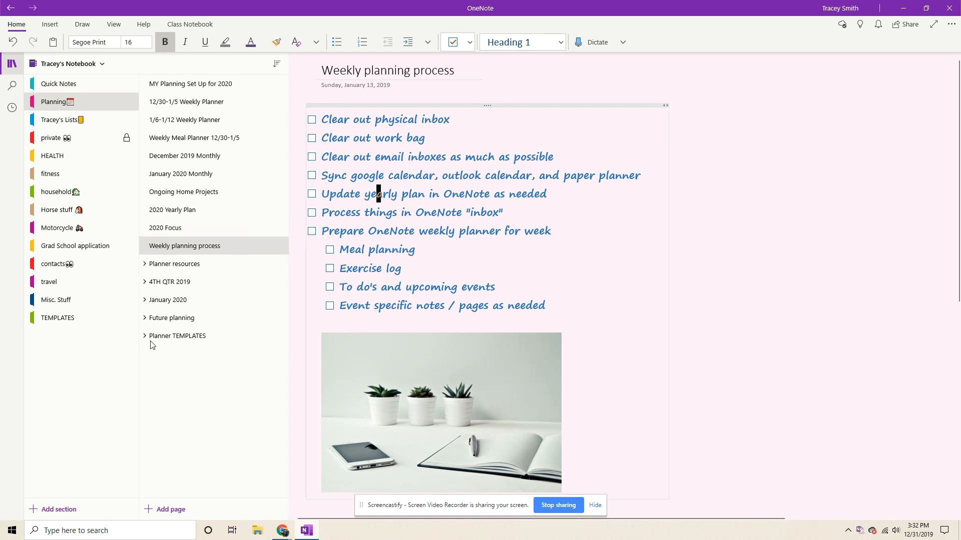
Expand the Planner resources group, look through the Planner Parts yard page, and collapse the group again
click(144, 264)
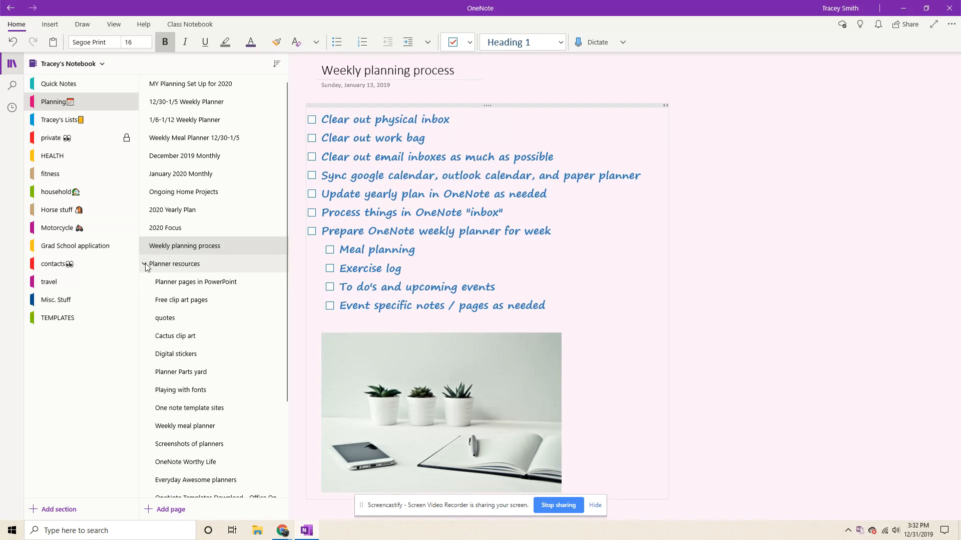
click(161, 373)
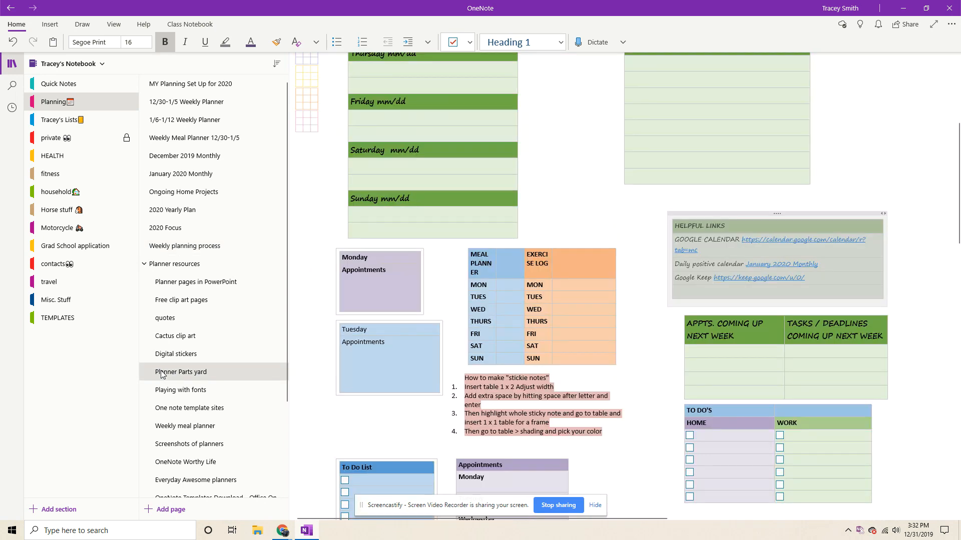
scroll(691, 370, up, 5)
scroll(691, 369, down, 15)
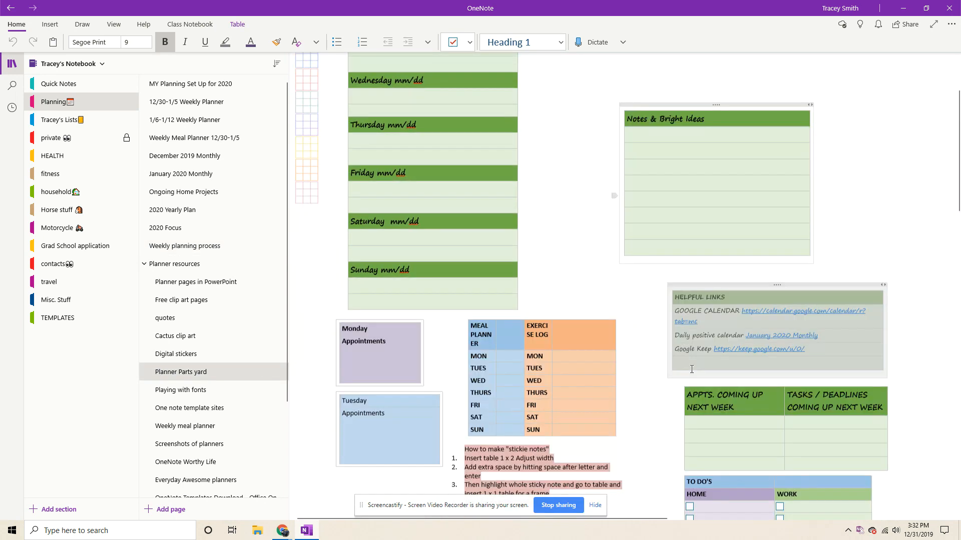
scroll(692, 369, up, 15)
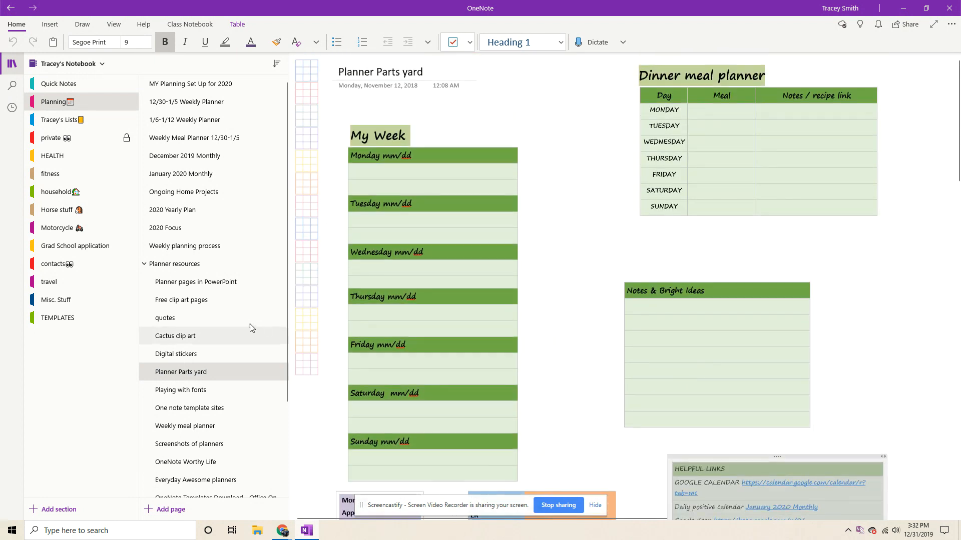
click(148, 269)
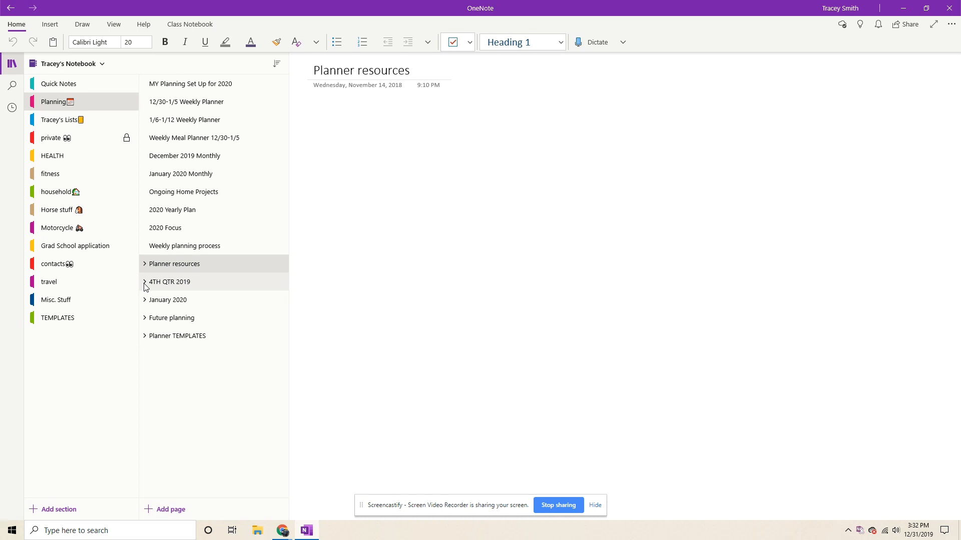
Expand the 4TH QTR 2019 group and look through its October, November and December subpages
click(145, 283)
scroll(165, 310, down, 4)
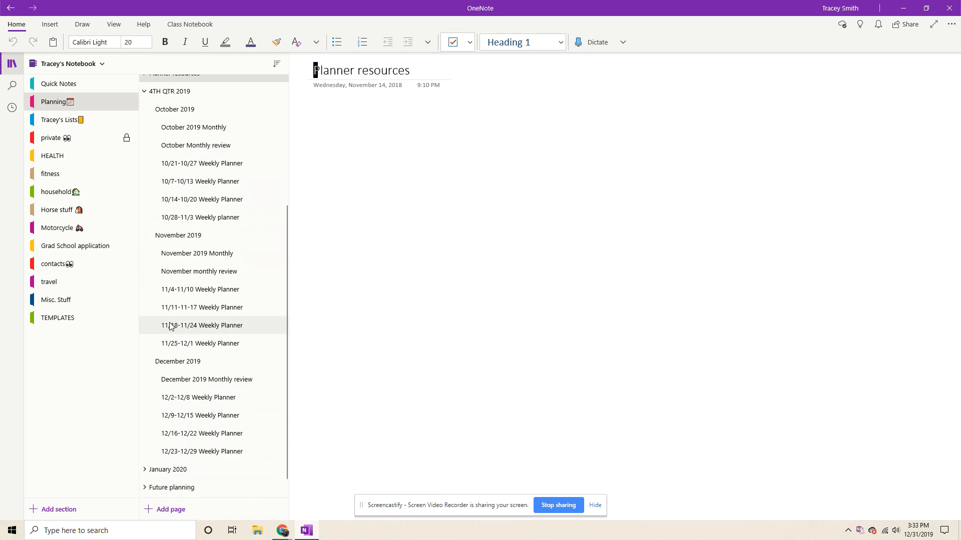
scroll(172, 328, up, 4)
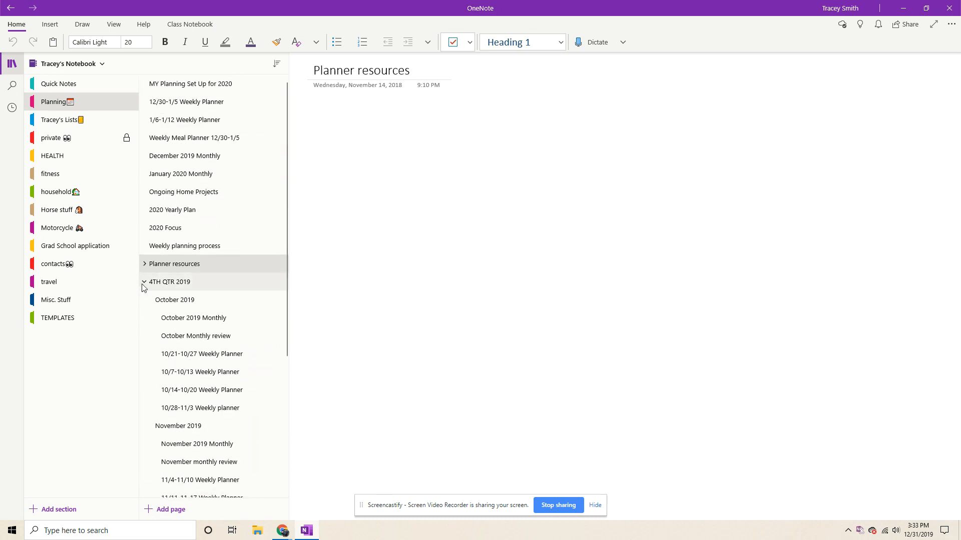
Collapse the 4TH QTR 2019 group and view the 2019 old planners section in the FILING CABINET notebook
click(145, 282)
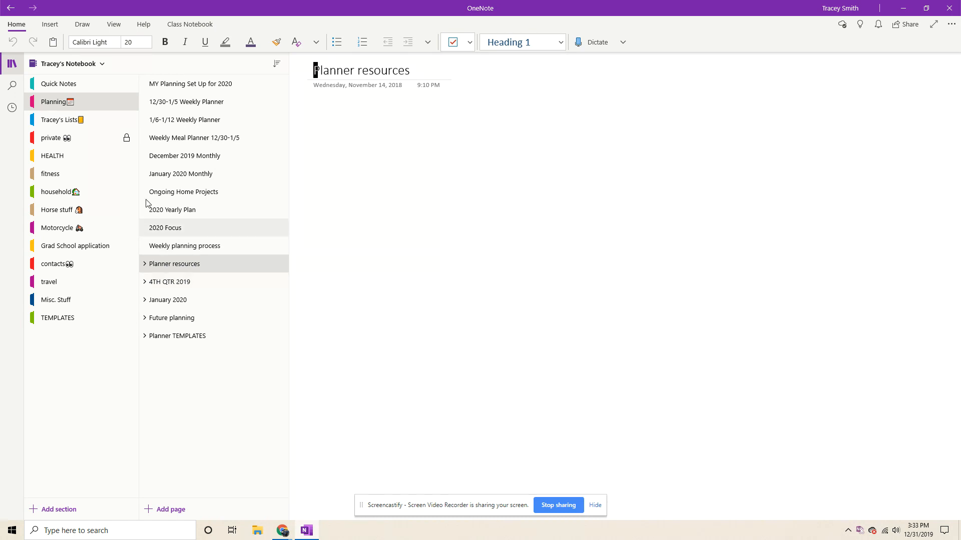
click(78, 63)
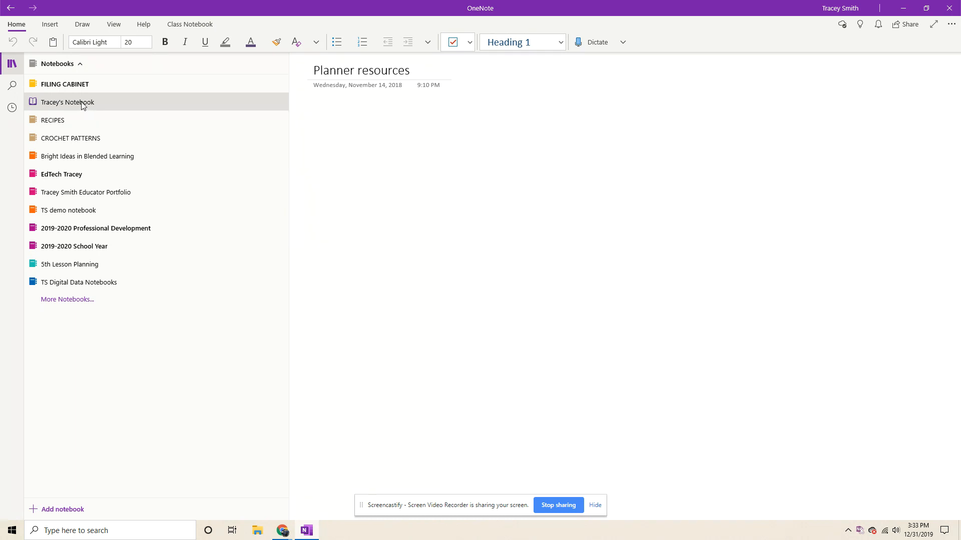
click(62, 85)
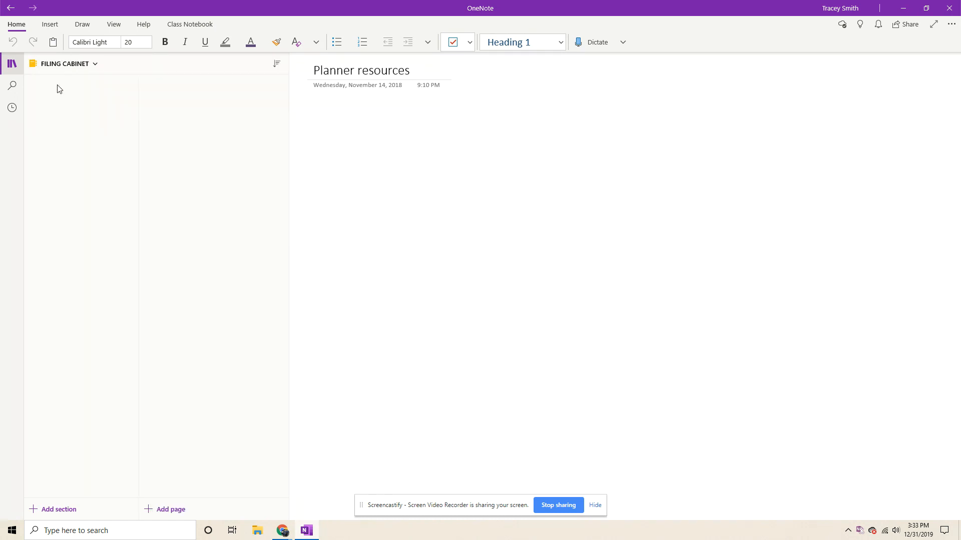
click(38, 269)
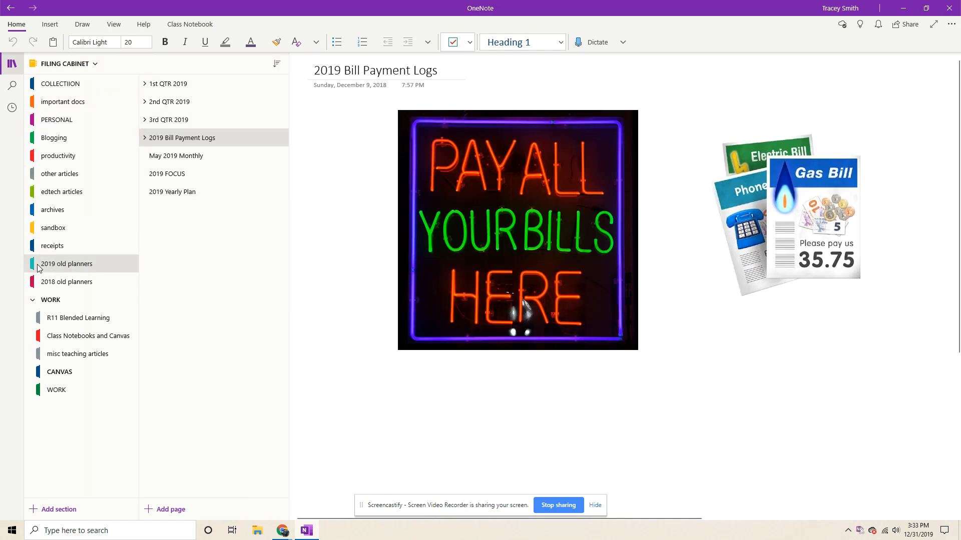
Return to the personal notebook's Planning section and view the 12/30-1/5 Weekly Planner page
click(60, 68)
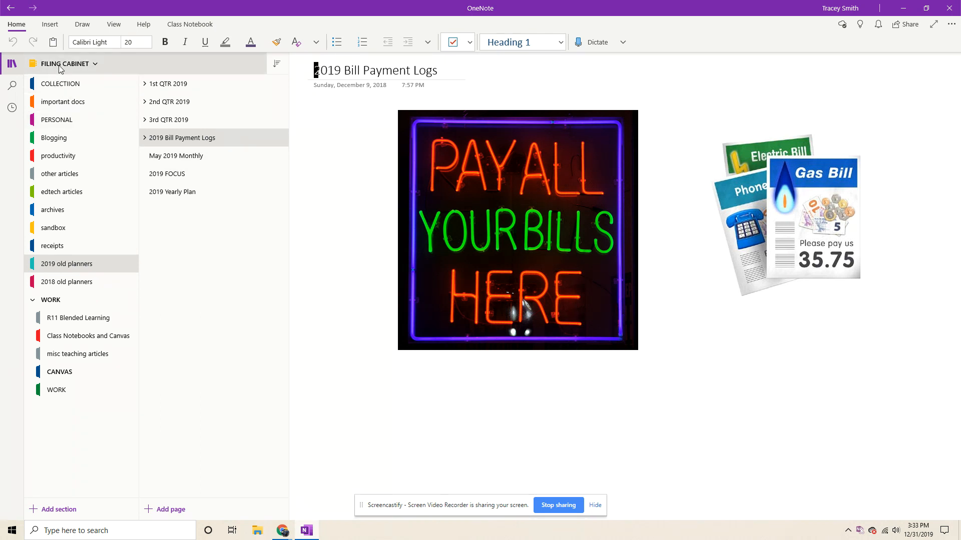
click(63, 103)
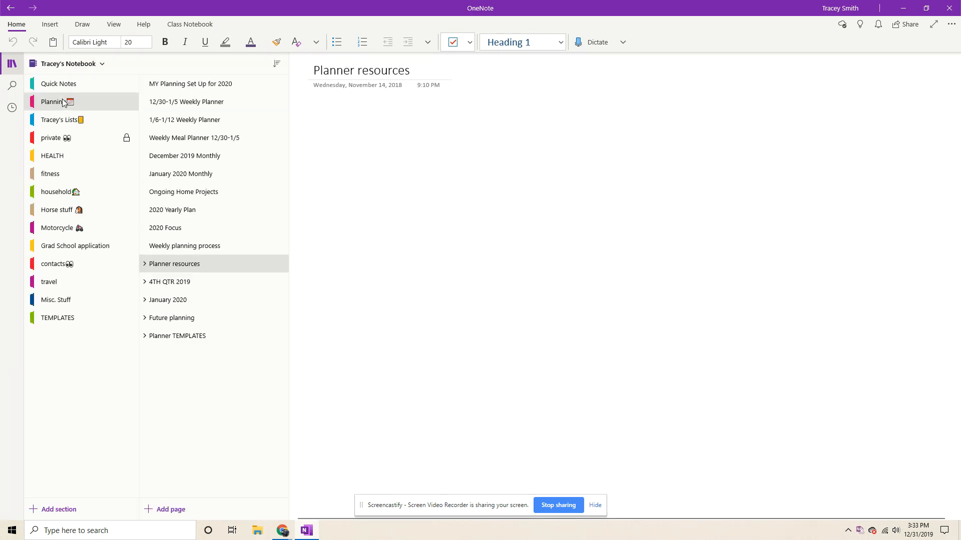
click(164, 110)
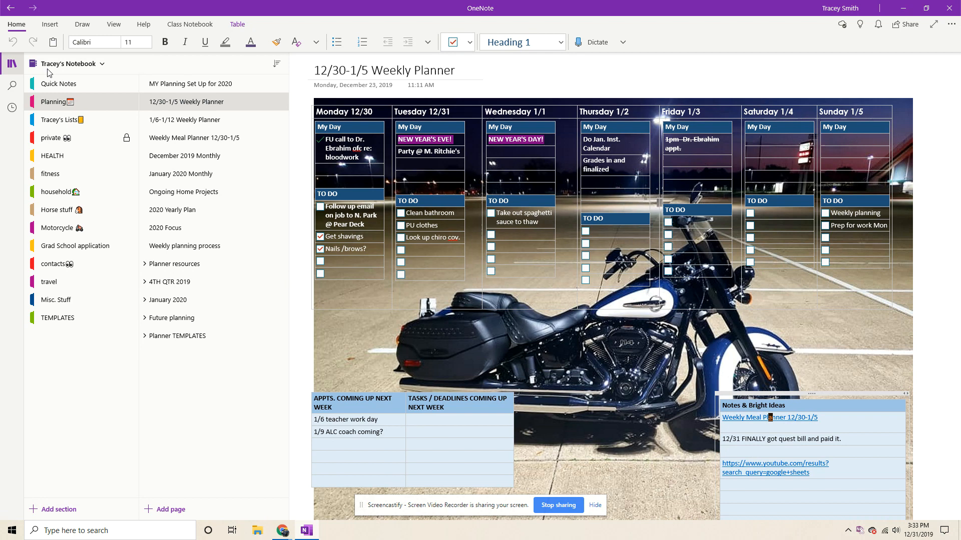
Expand the January 2020 group and look through the review questions on its January 2020 Monthly review page
click(145, 301)
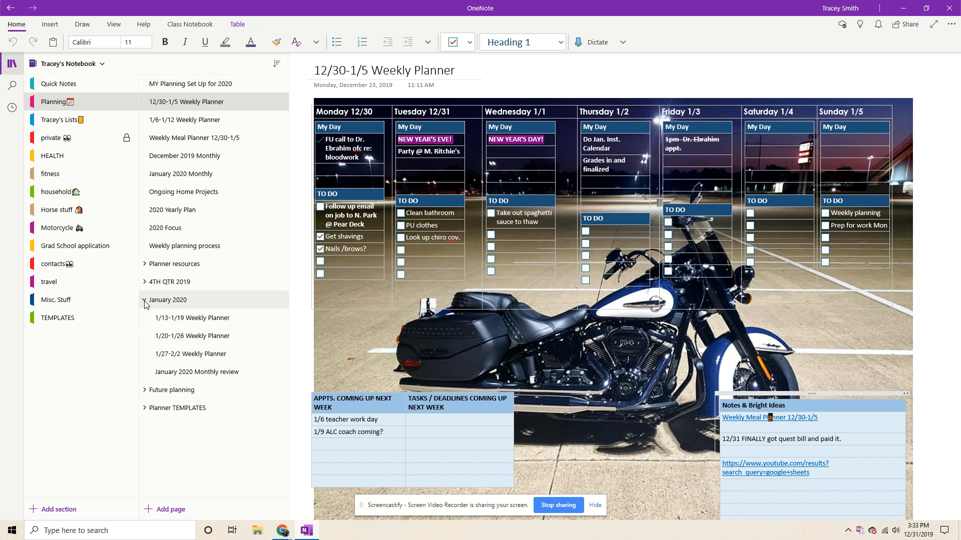
click(186, 373)
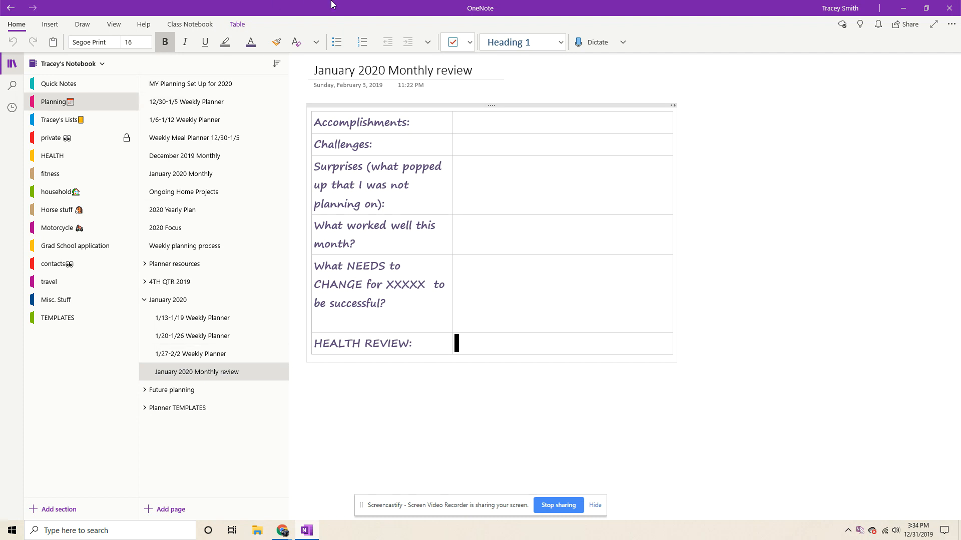
click(415, 120)
click(515, 176)
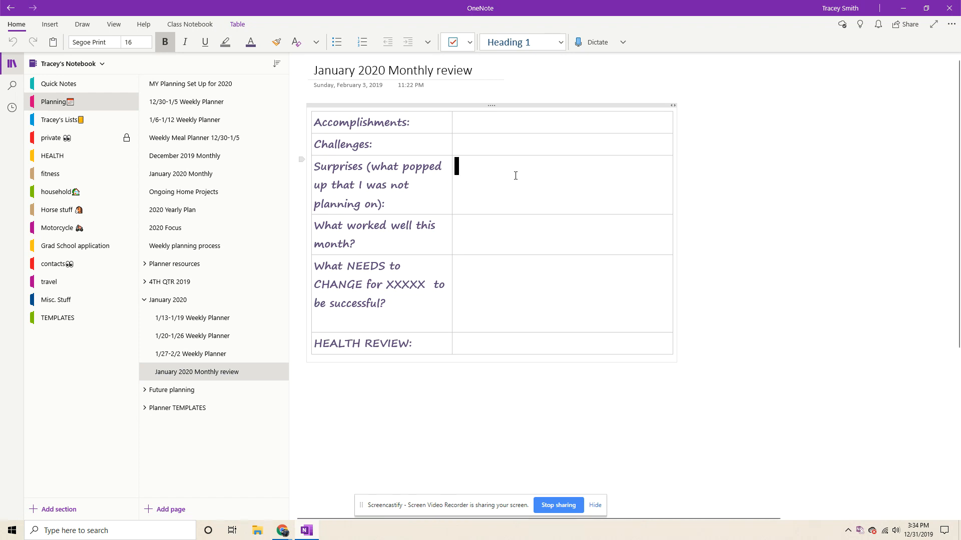
click(520, 228)
Replace the XXXXX placeholder with February in the "What NEEDS to CHANGE" question of the monthly review table
click(426, 289)
key(BackSpace)
key(BackSpace)
key(BackSpace)
key(BackSpace)
key(BackSpace)
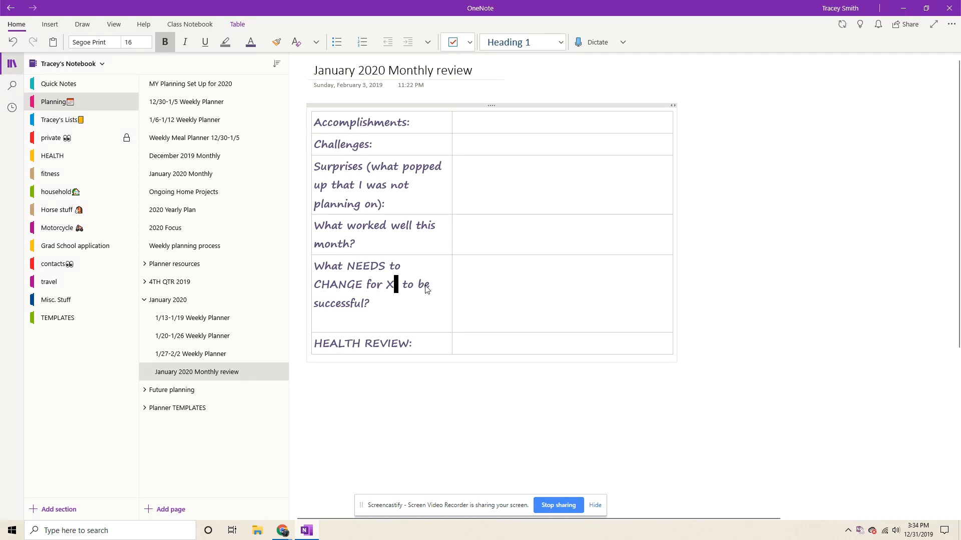
text(Febru)
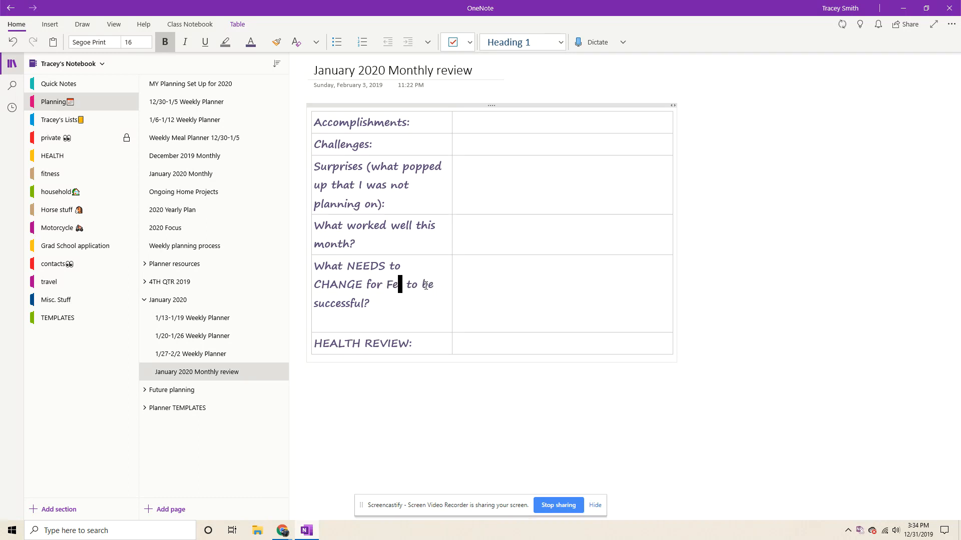
text(ary)
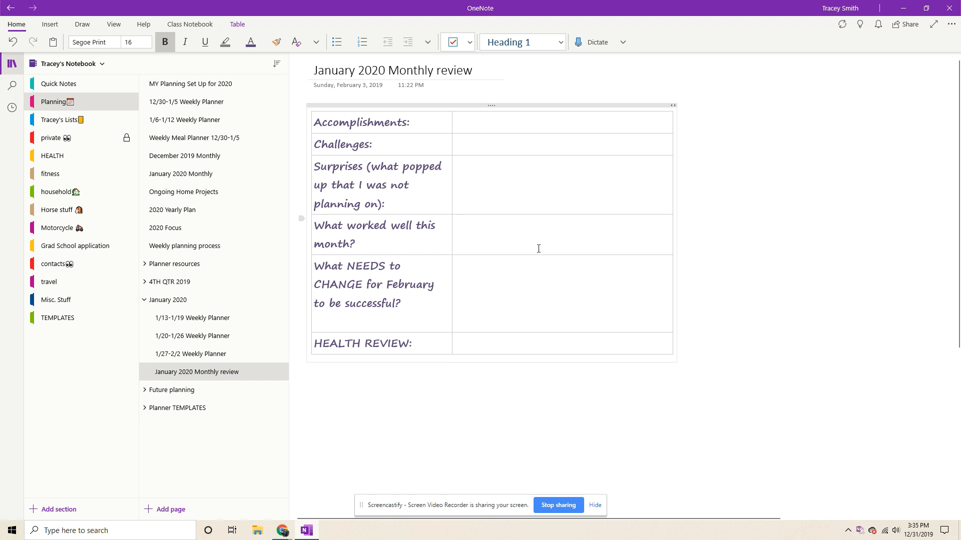
click(487, 344)
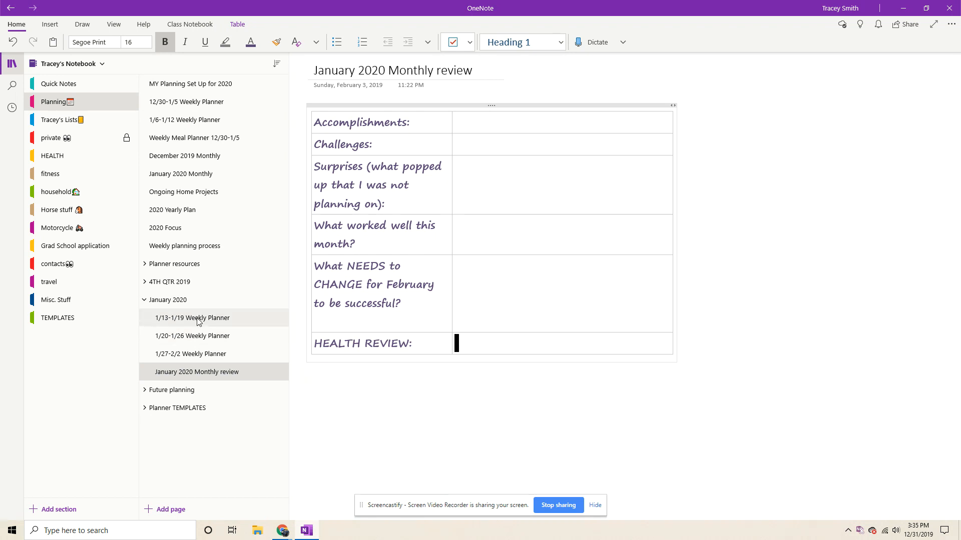
Collapse the January 2020 group and look over the 2019-2020 AISD calendar under Future planning, collapsing that group too
click(143, 300)
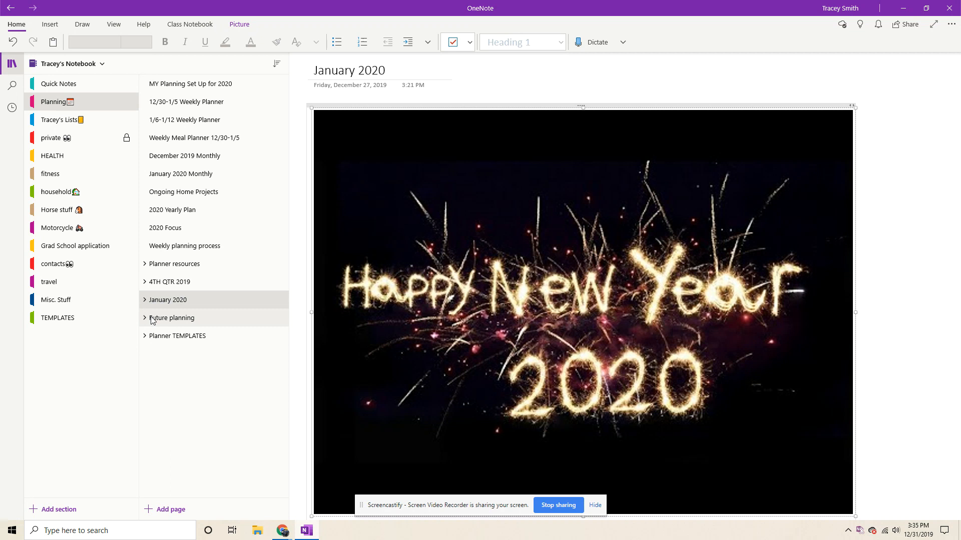
click(149, 318)
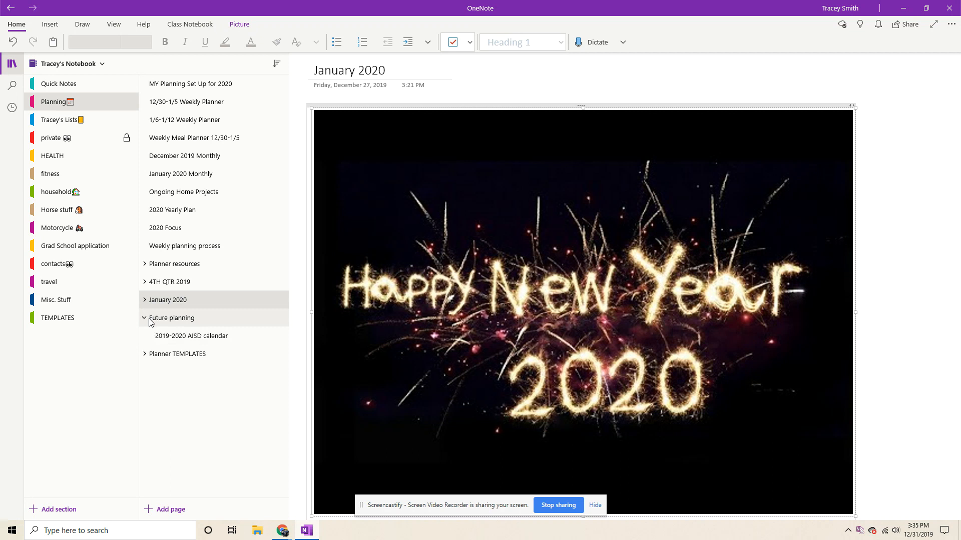
click(166, 338)
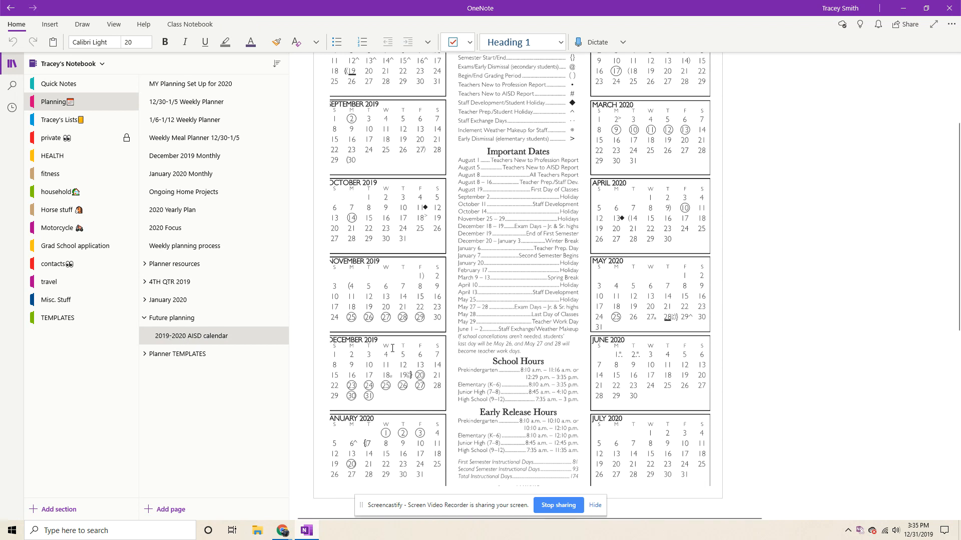
scroll(393, 347, up, 3)
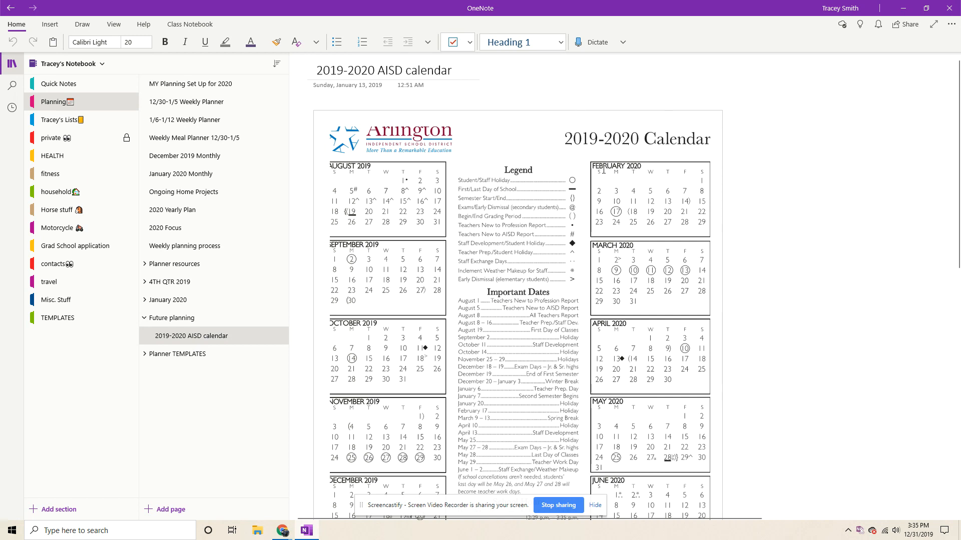
click(144, 318)
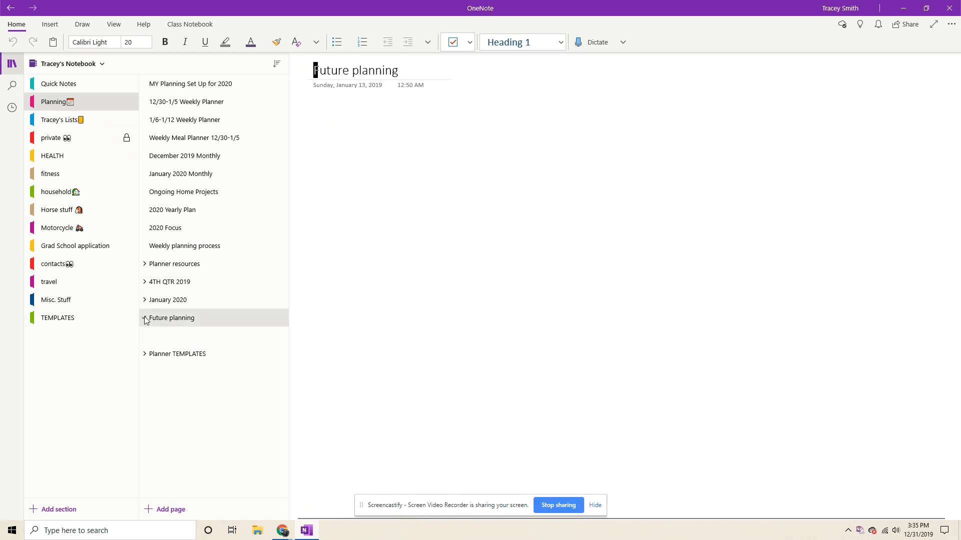
Look briefly inside the Planner TEMPLATES group, collapse it, and go back to the MY Planning Set Up for 2020 page
click(158, 342)
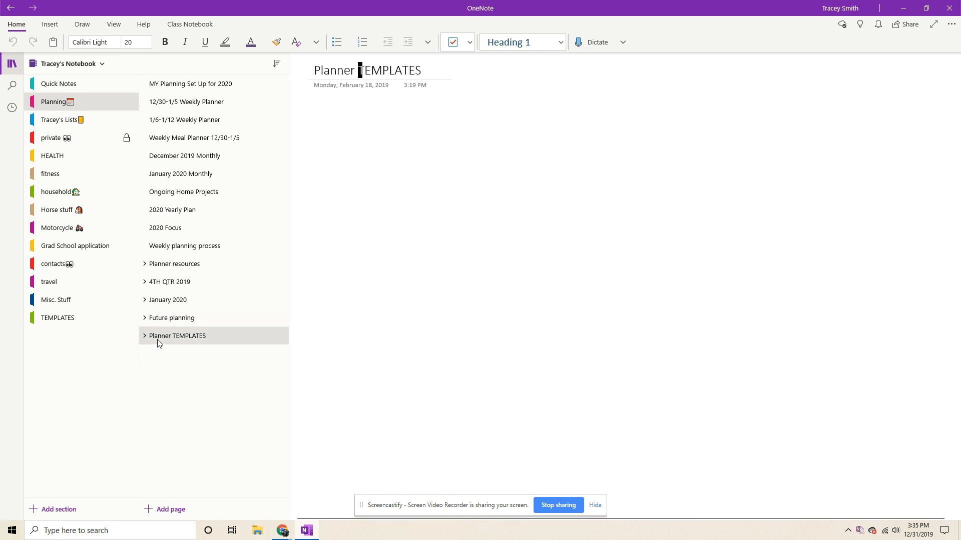
click(144, 337)
click(144, 338)
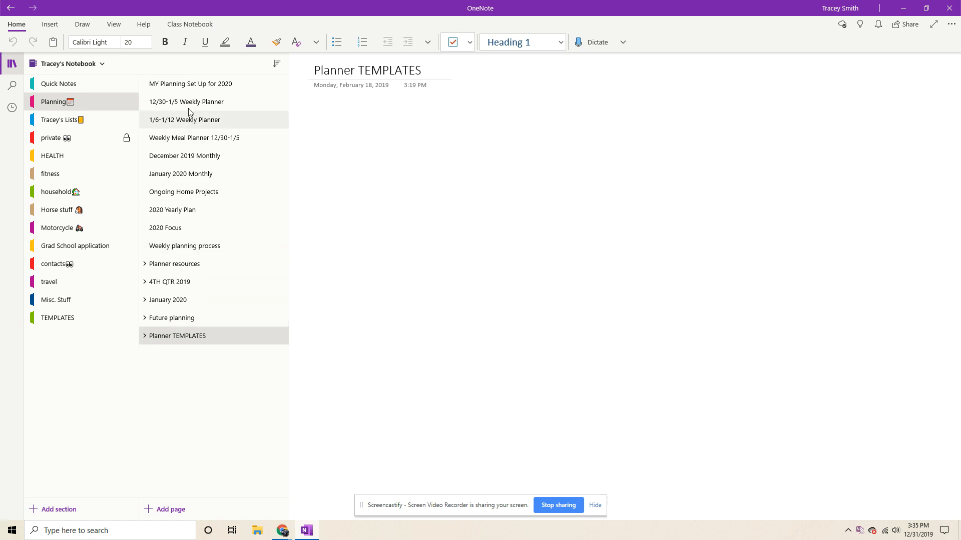
click(190, 86)
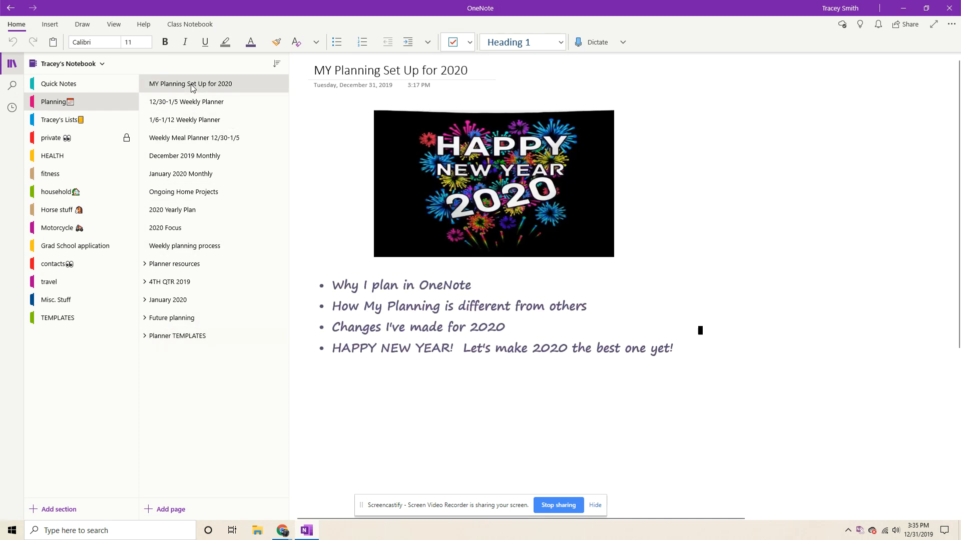